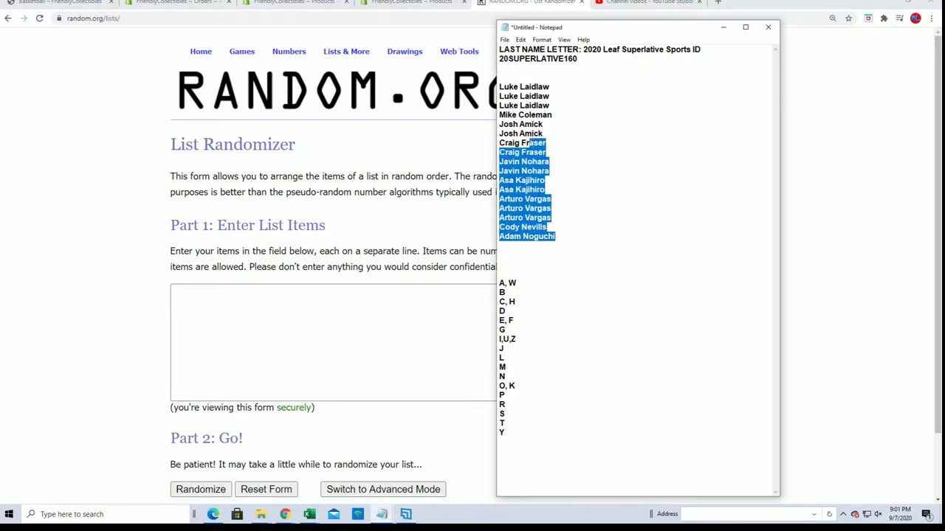
Step: Copy the 17 owner names and paste them into the List Randomizer entry box
right_click(509, 100)
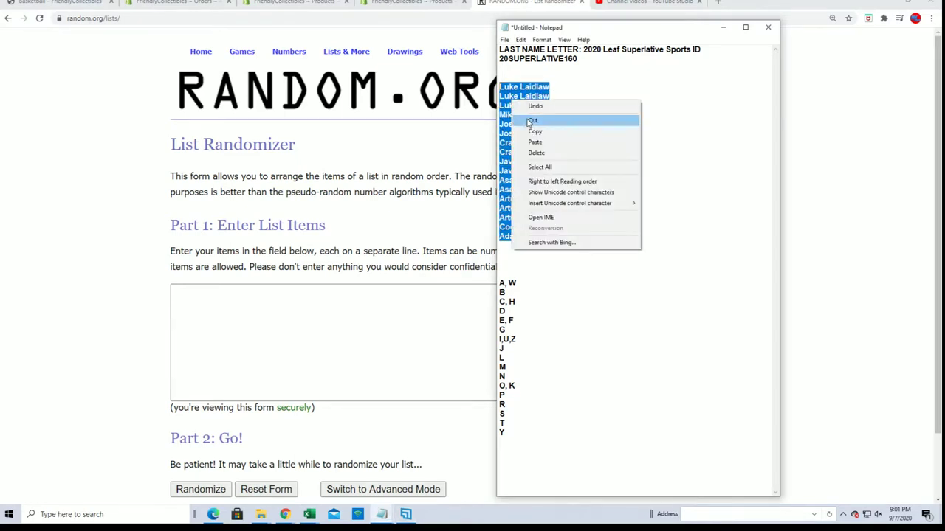
click(526, 130)
click(208, 296)
right_click(208, 296)
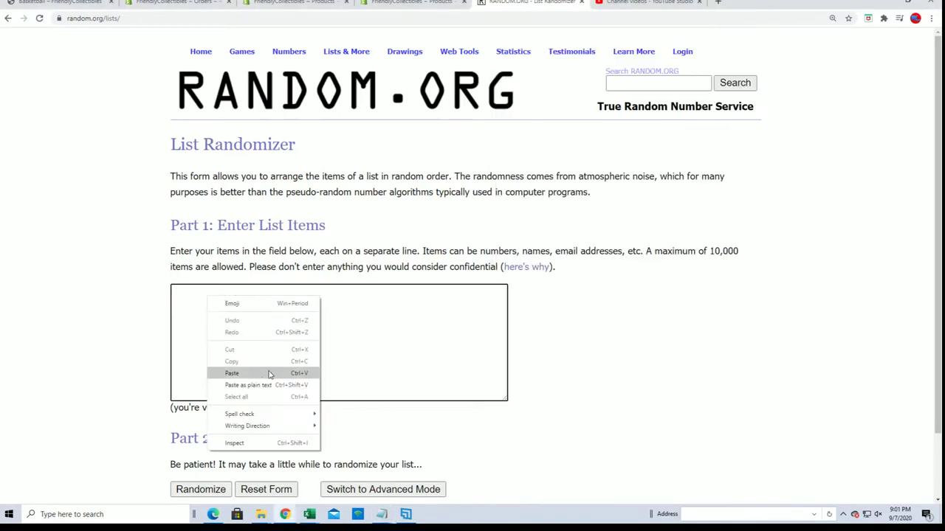
click(244, 375)
scroll(588, 414, down, 1)
Step: Randomize the owner list seven times and select the final 17-name order
click(194, 415)
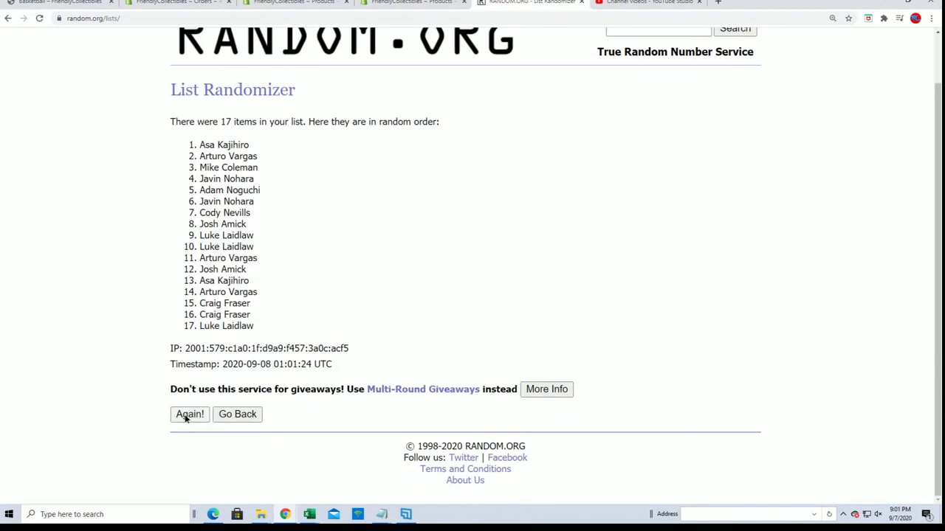
click(188, 414)
click(187, 415)
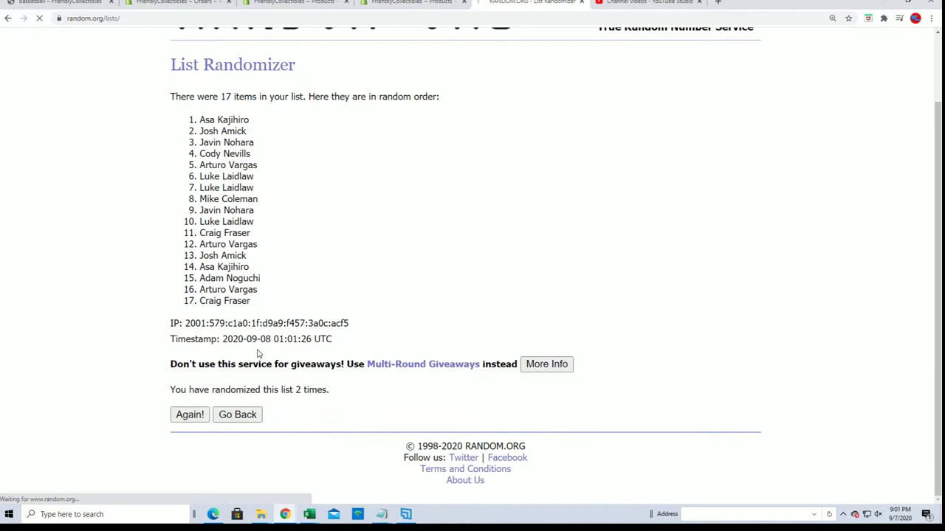
click(189, 415)
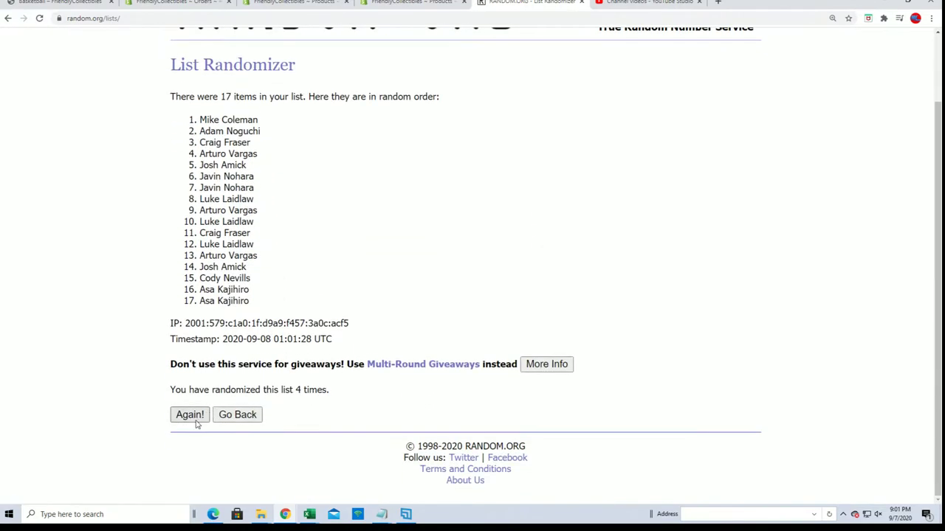
click(189, 415)
click(189, 415)
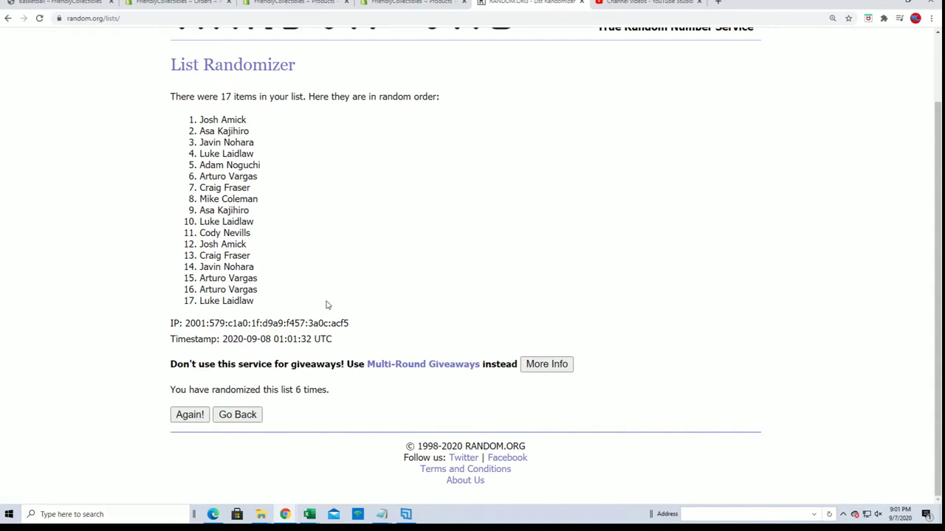
click(189, 415)
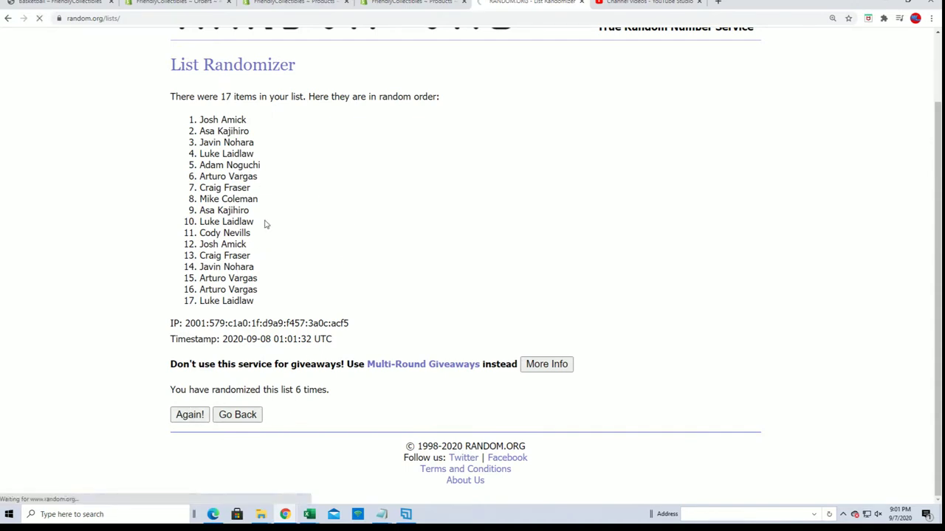
drag(177, 192, 265, 371)
Step: Paste the randomized owner names into Excel starting at A2 as plain text via Paste Special
right_click(239, 345)
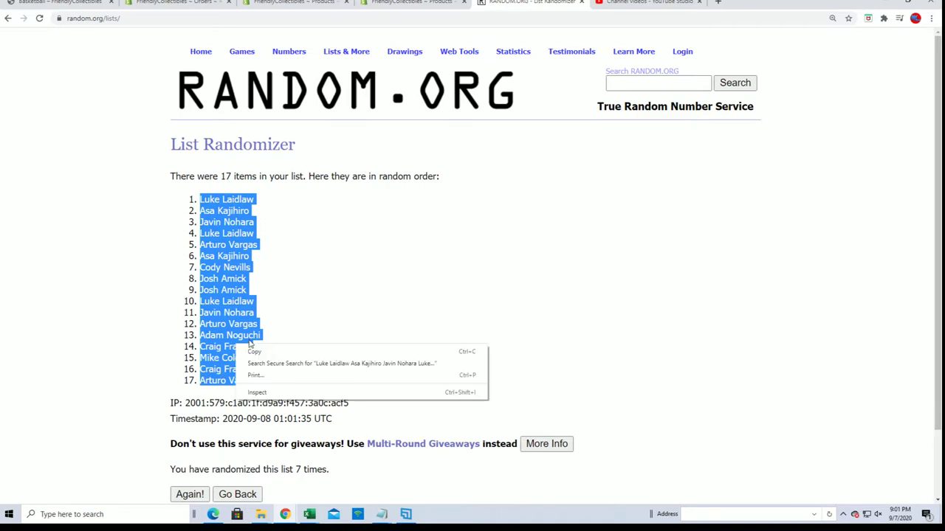
click(253, 352)
key(alt+Tab)
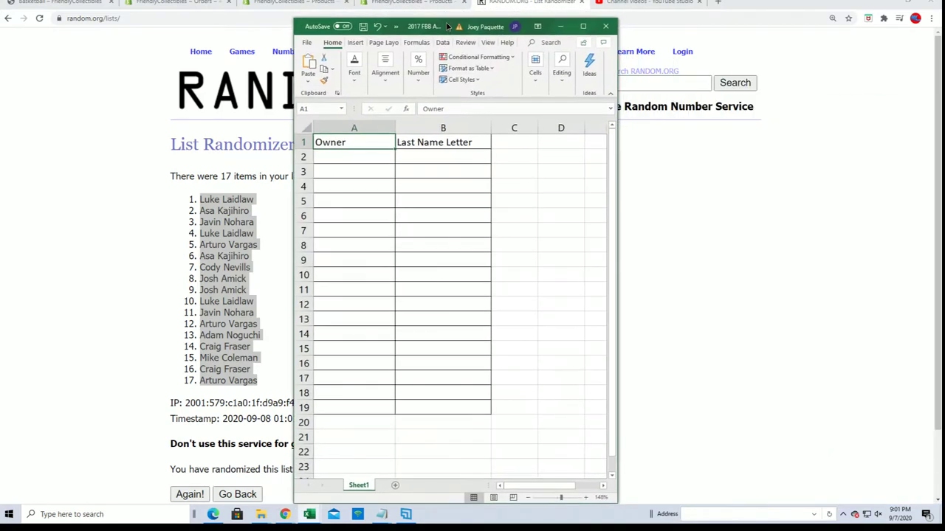
click(310, 155)
right_click(310, 155)
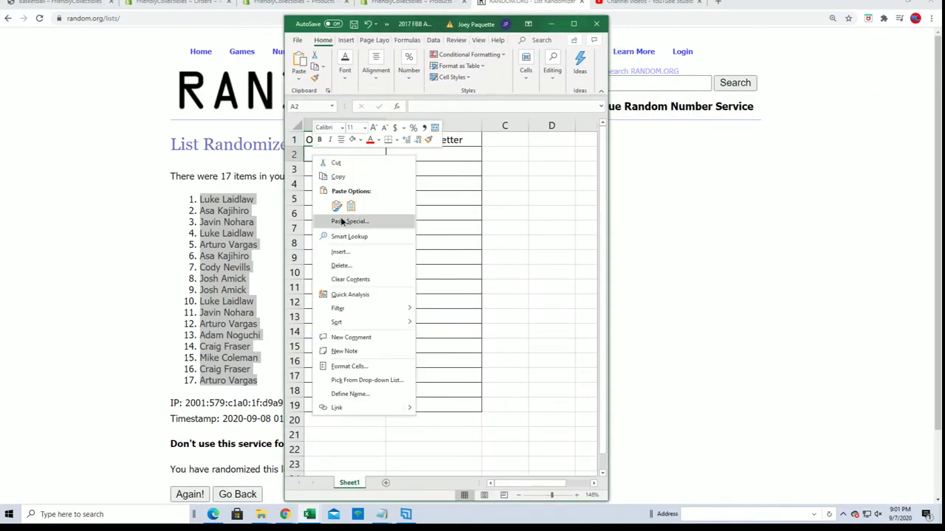
click(343, 219)
click(261, 166)
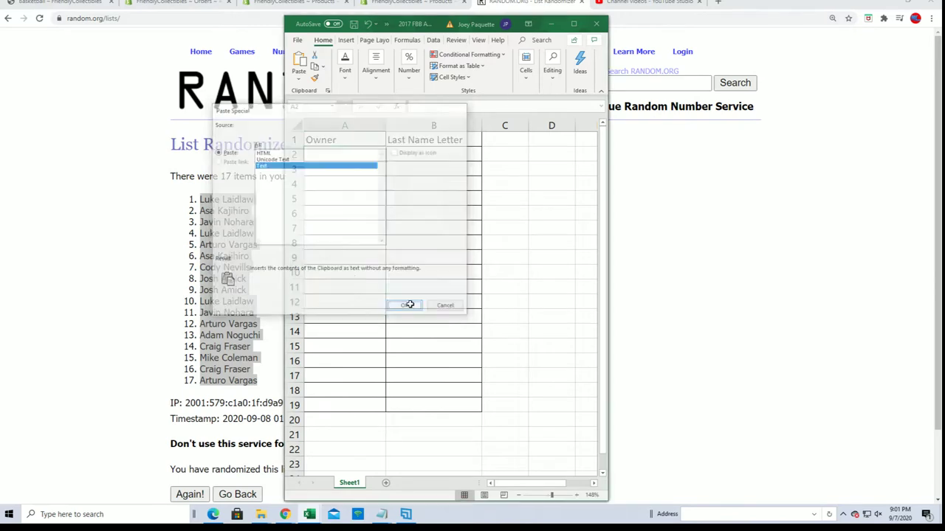
click(406, 306)
Step: Select cell B2, minimize Excel, and reload a blank List Randomizer form
drag(404, 145, 406, 156)
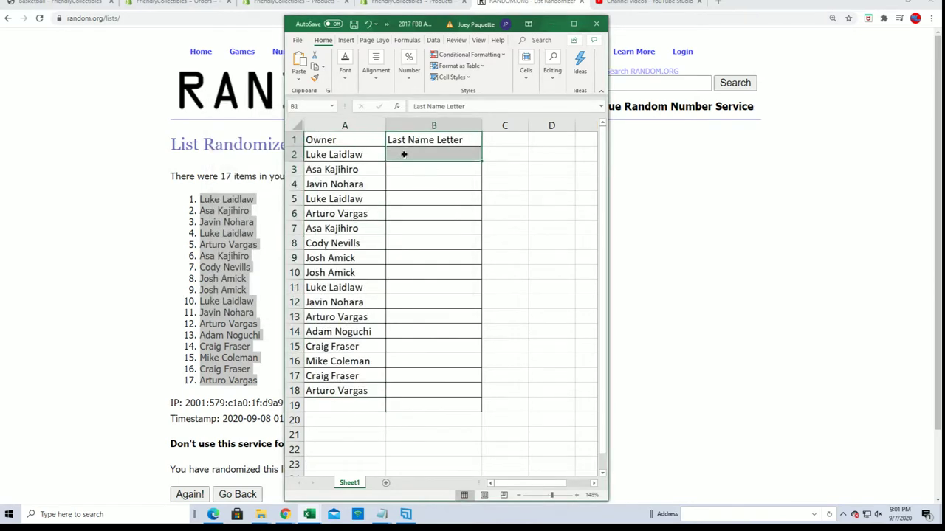
click(404, 155)
click(550, 24)
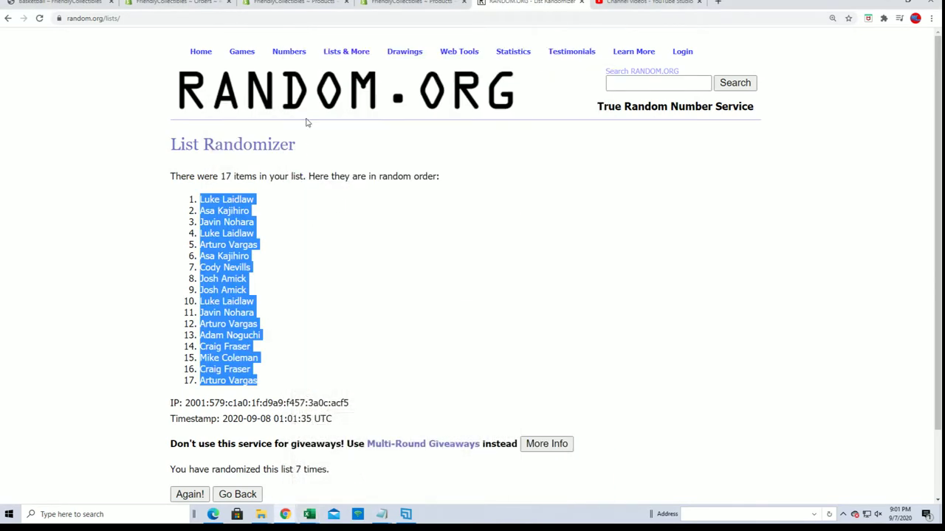
click(350, 68)
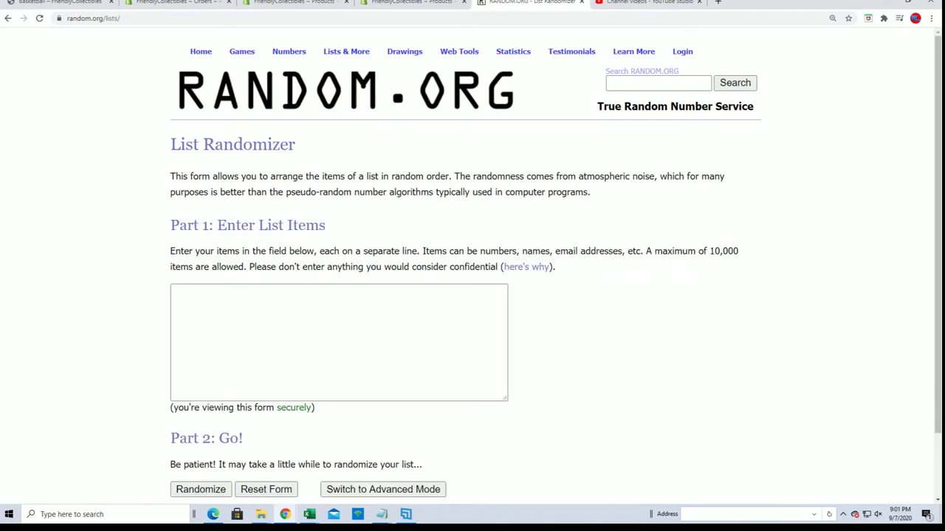
Step: Copy the 17 last-name letter lines from the notes and paste them into the randomizer
key(alt+Tab)
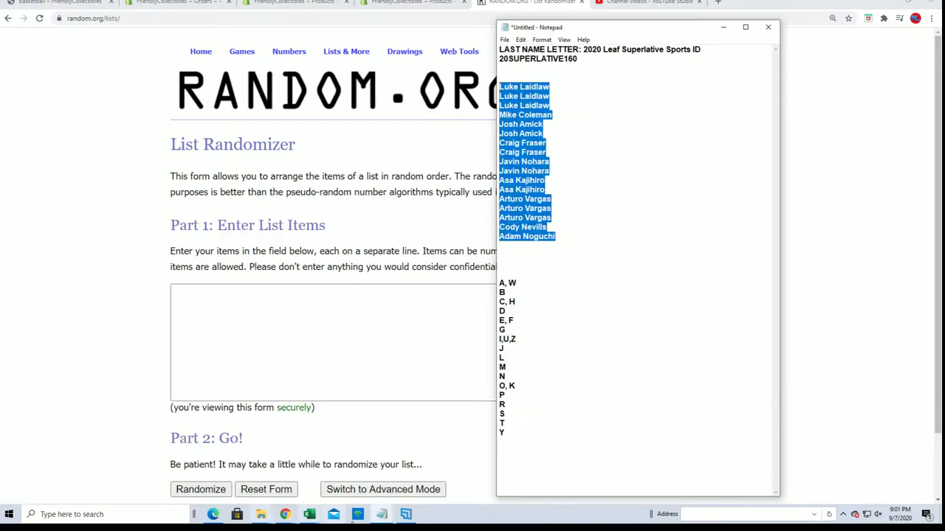
drag(509, 435, 493, 282)
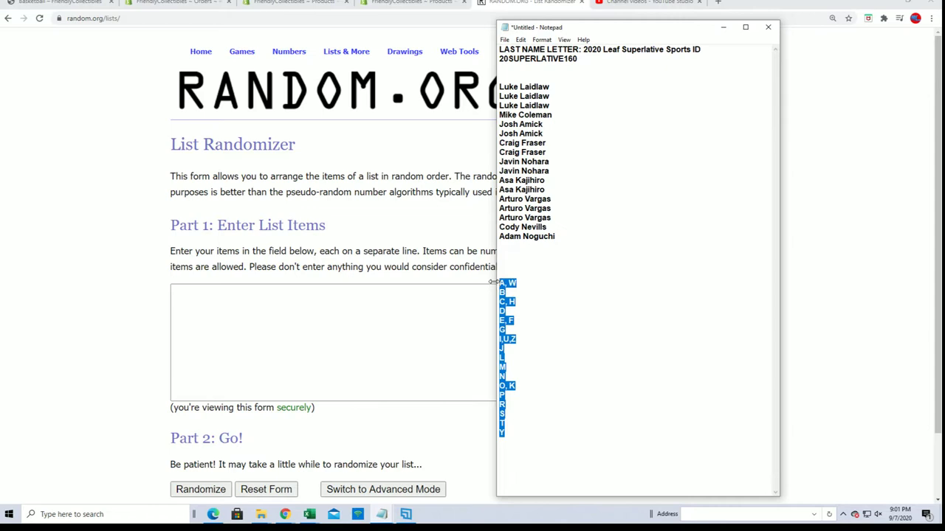
right_click(508, 289)
click(533, 320)
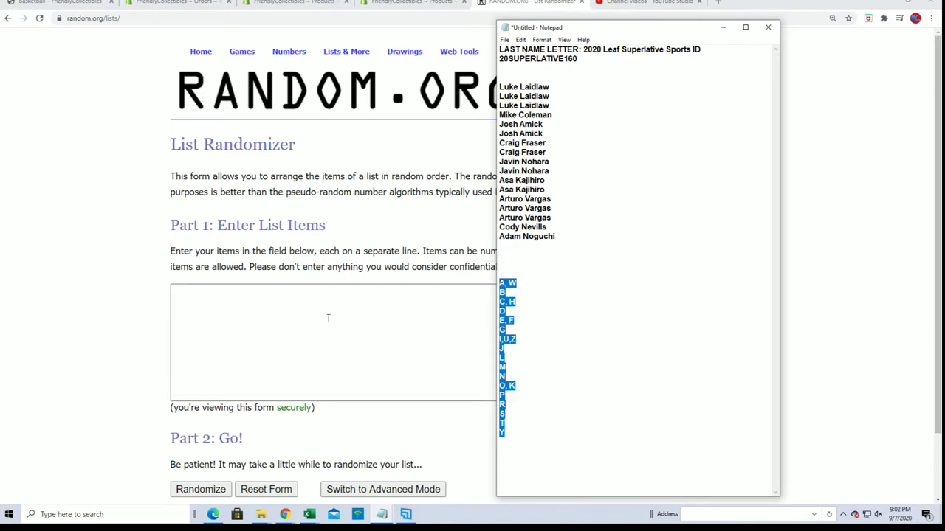
click(225, 289)
right_click(225, 289)
click(253, 366)
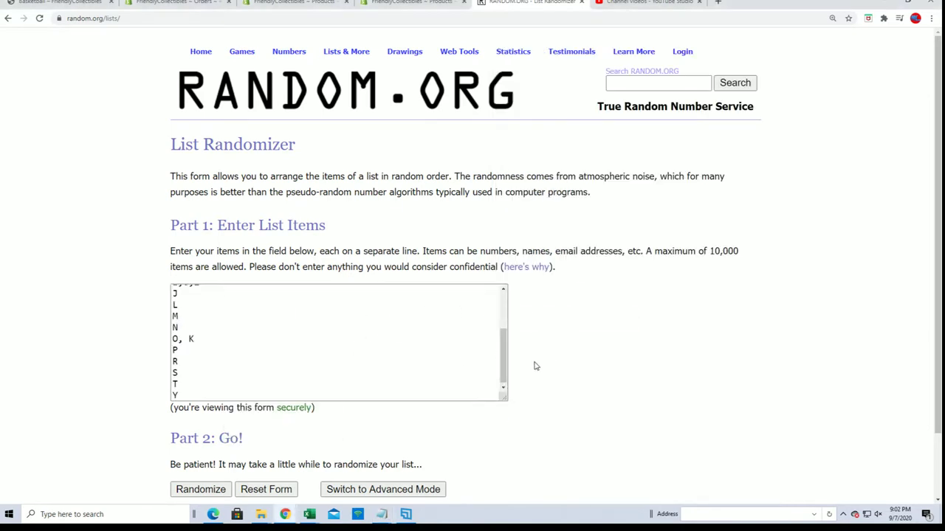
scroll(295, 384, down, 2)
Step: Randomize the letter list seven times and select the final order, items 1–17
click(200, 415)
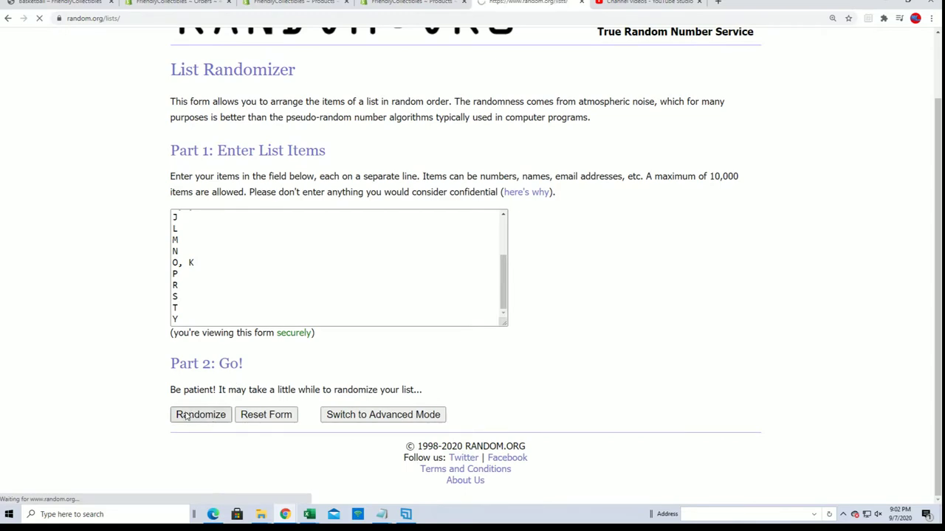
click(187, 414)
scroll(218, 359, down, 2)
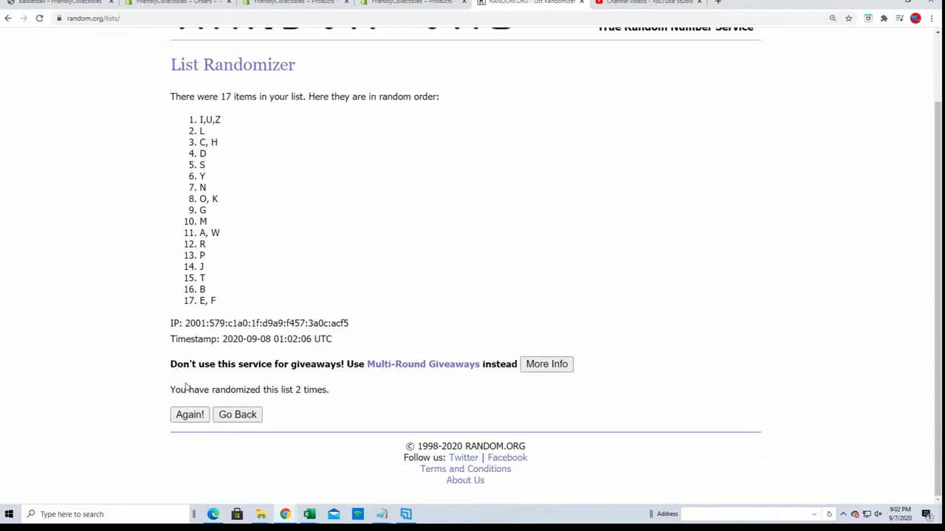
click(187, 413)
scroll(239, 366, down, 2)
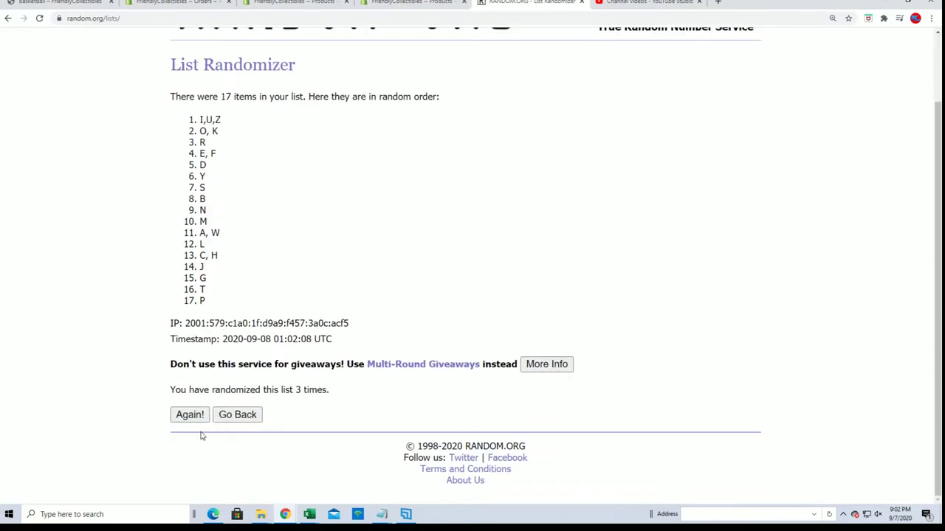
click(193, 415)
scroll(176, 430, down, 2)
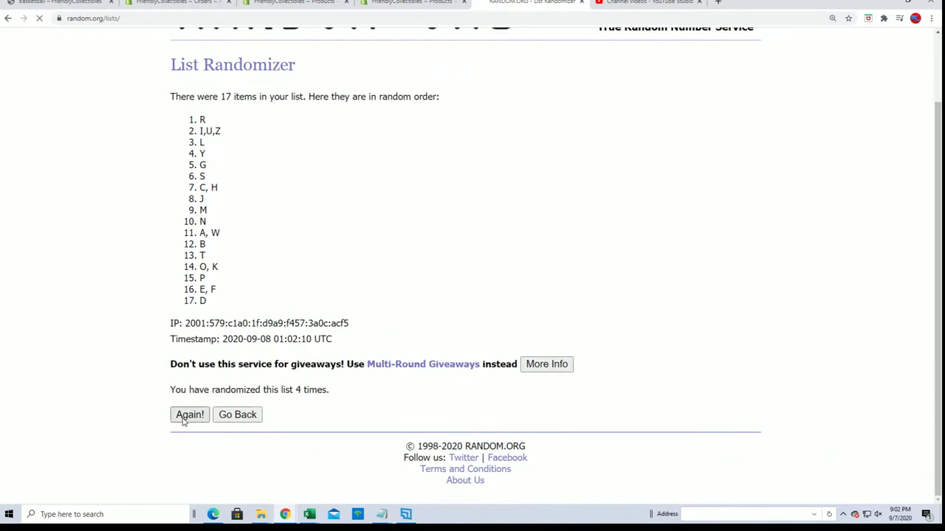
click(185, 418)
click(193, 416)
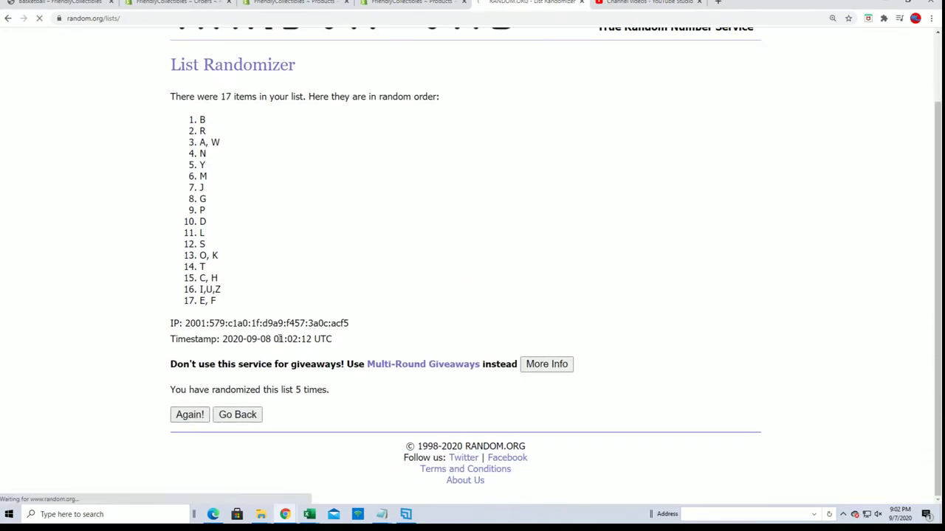
scroll(188, 408, down, 1)
click(190, 415)
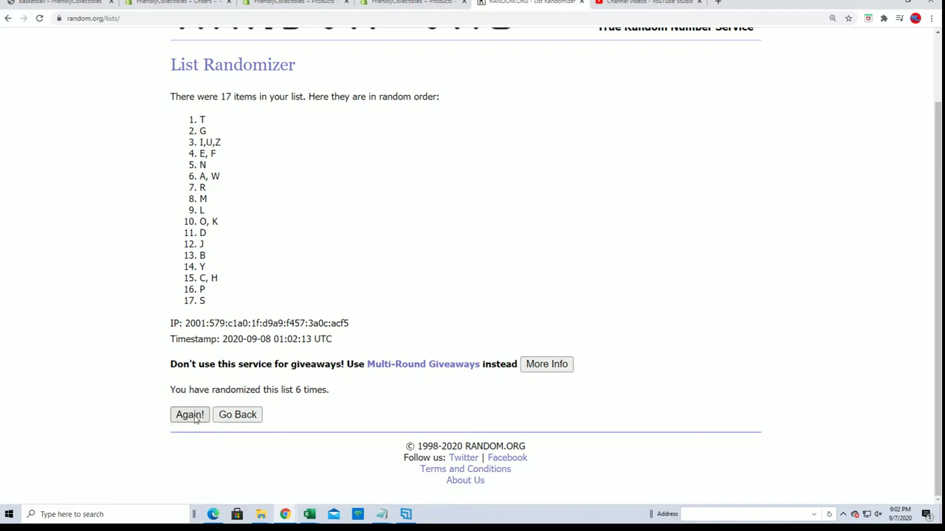
scroll(286, 293, down, 1)
scroll(286, 293, down, 1)
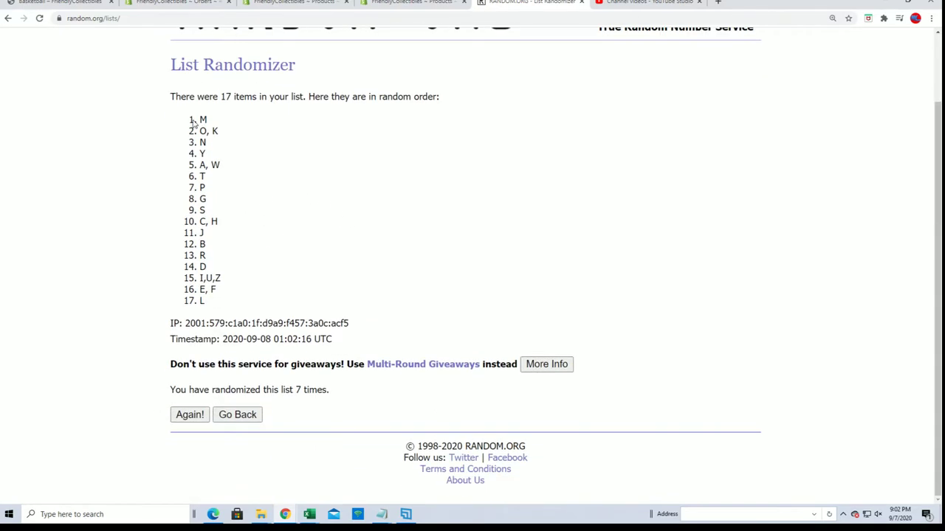
drag(194, 120, 240, 302)
Step: Paste the shuffled letters into B2:B18 as plain text via Paste Special, M down to L
right_click(204, 280)
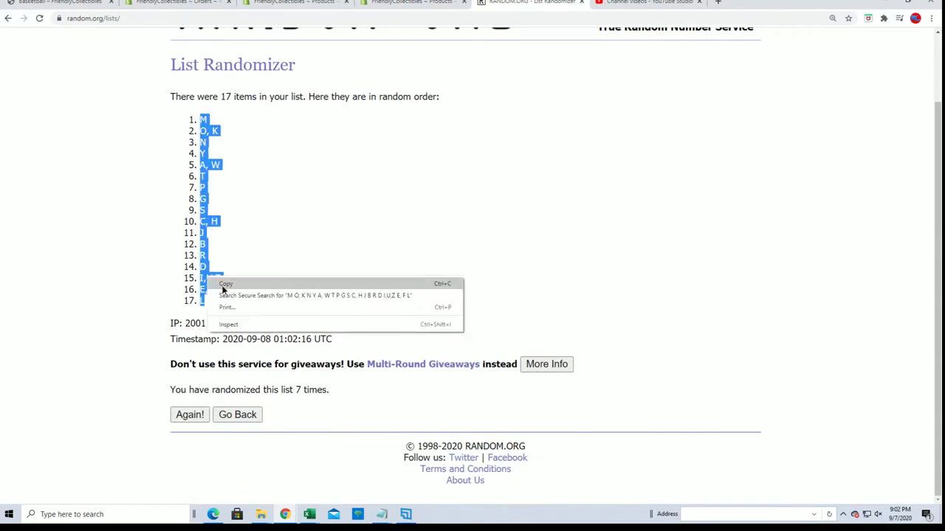
click(222, 285)
key(alt+Tab)
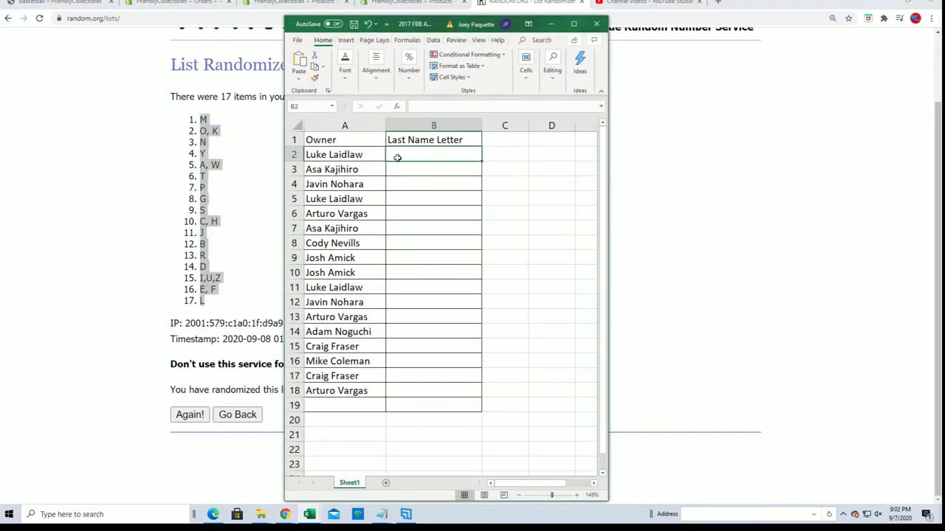
right_click(395, 155)
click(433, 217)
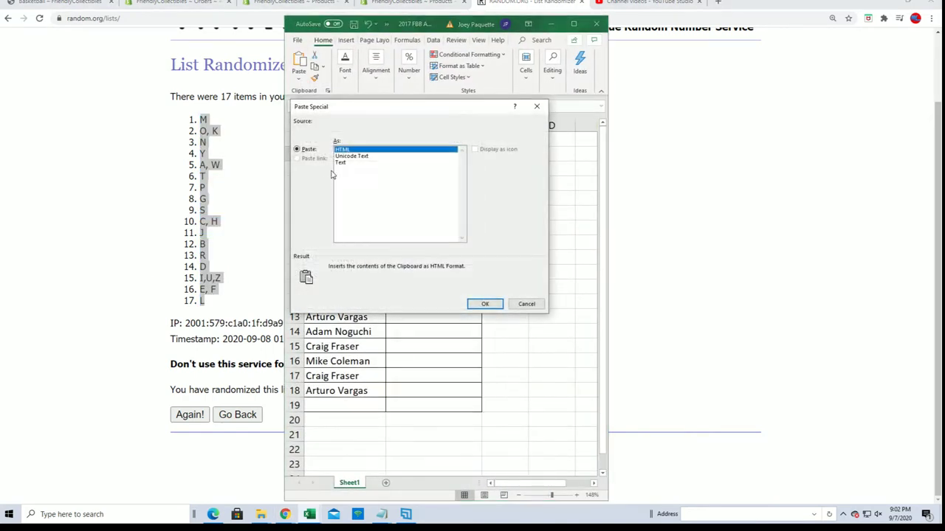
click(347, 162)
click(484, 303)
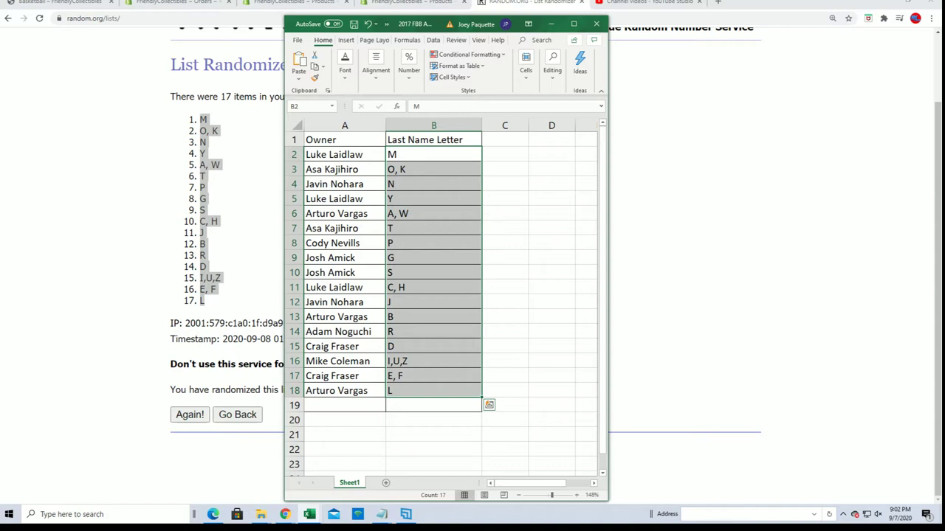
key(Escape)
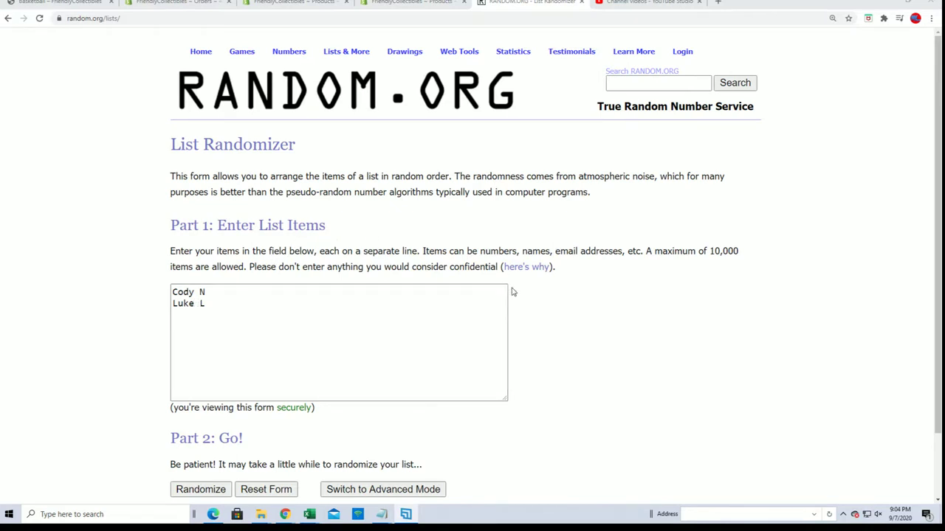
Step: Randomize the two tied owner names seven times and select the name listed first
scroll(577, 337, down, 1)
scroll(577, 336, down, 2)
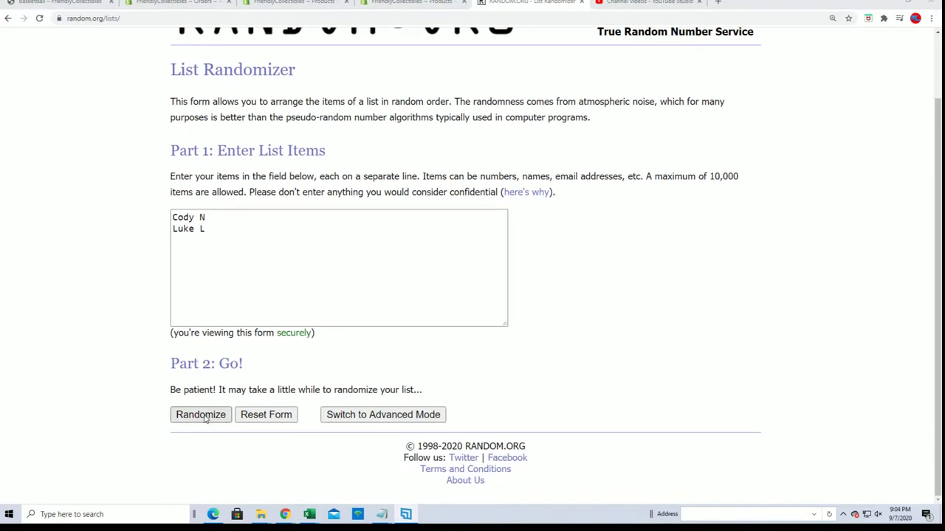
click(201, 416)
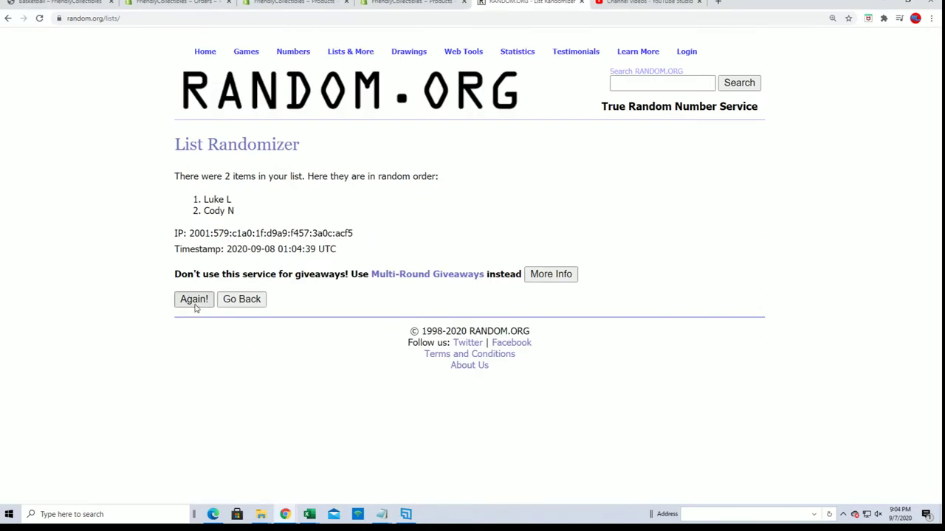
click(196, 307)
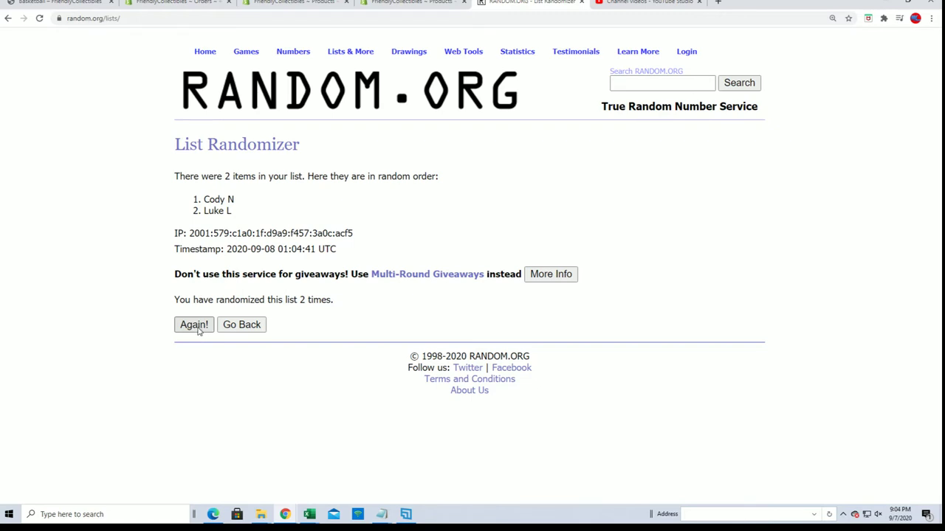
click(195, 326)
click(193, 326)
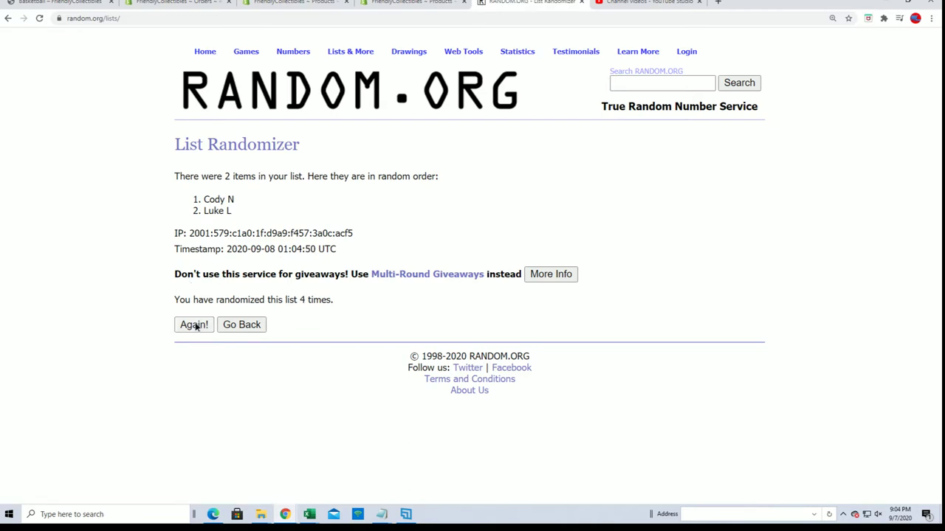
click(194, 326)
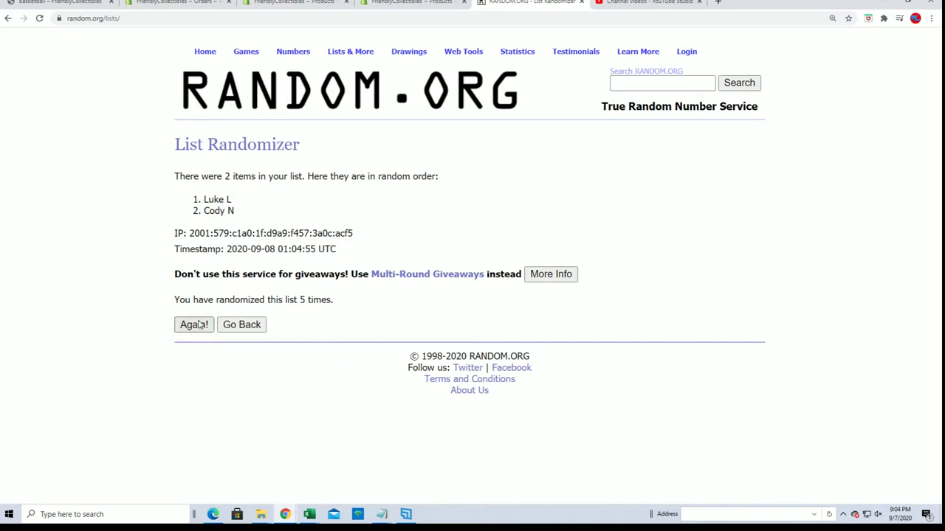
click(199, 325)
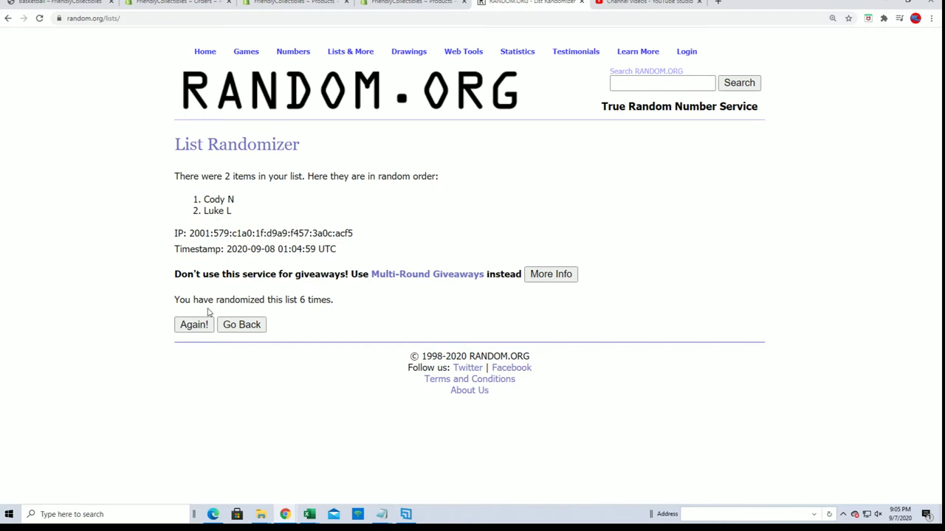
click(198, 325)
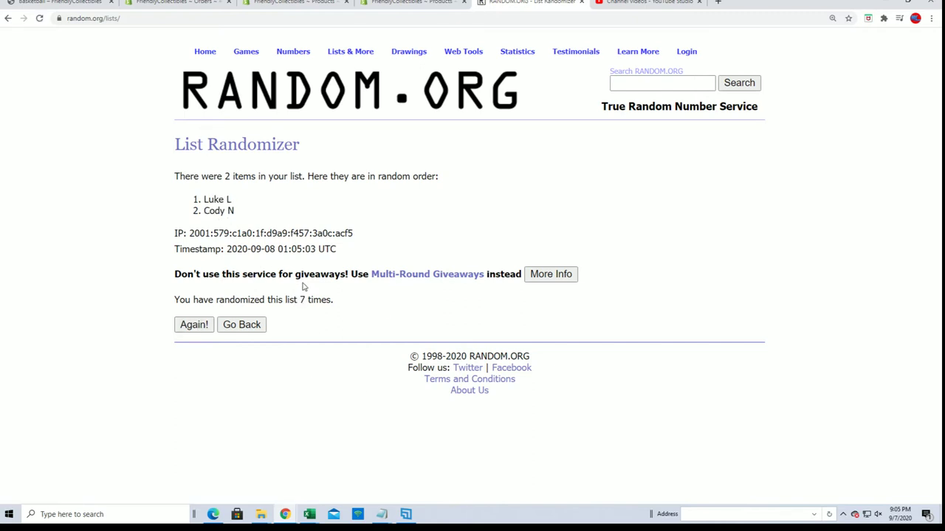
drag(240, 199, 201, 199)
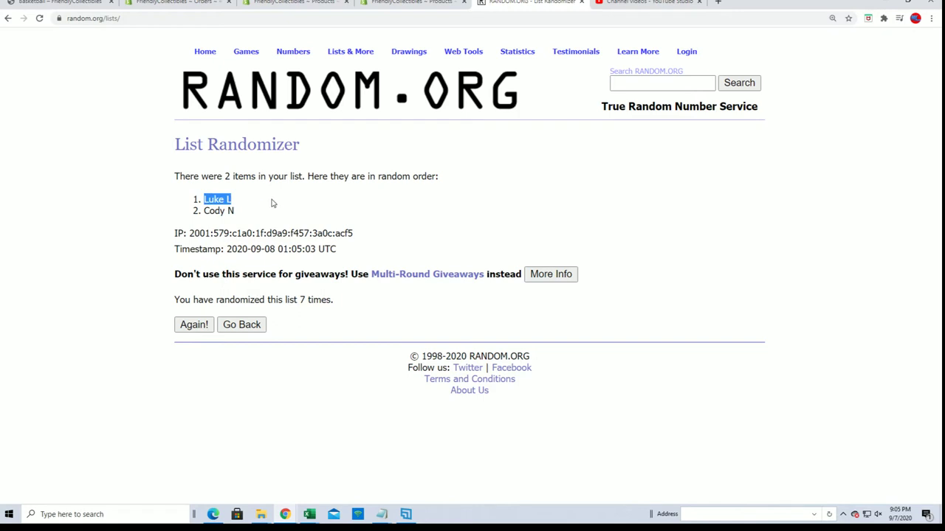